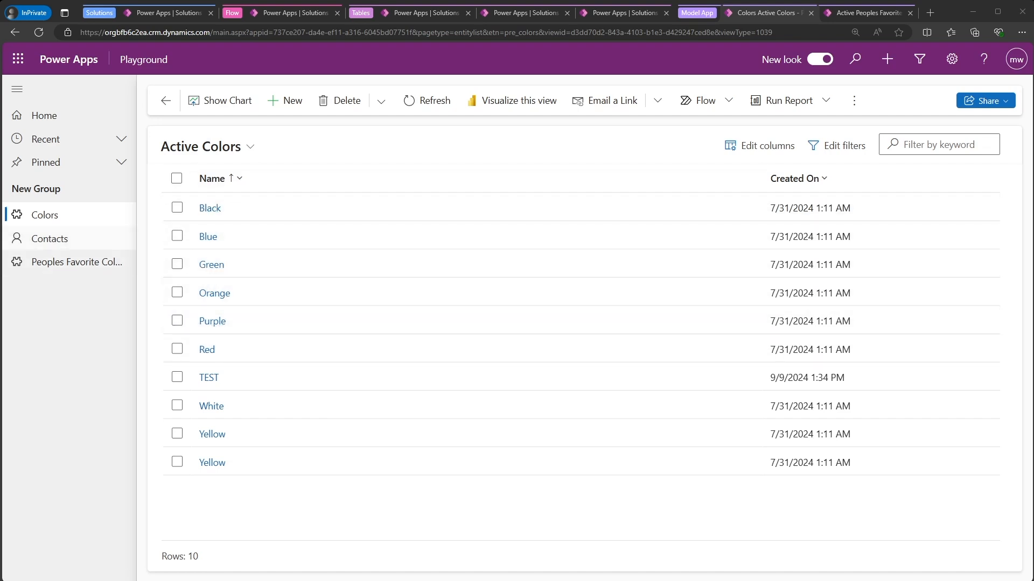
- Review the contacts in the Active Contacts view and open the Peoples Favorite Colors list
left_click(50, 238)
left_click(244, 143)
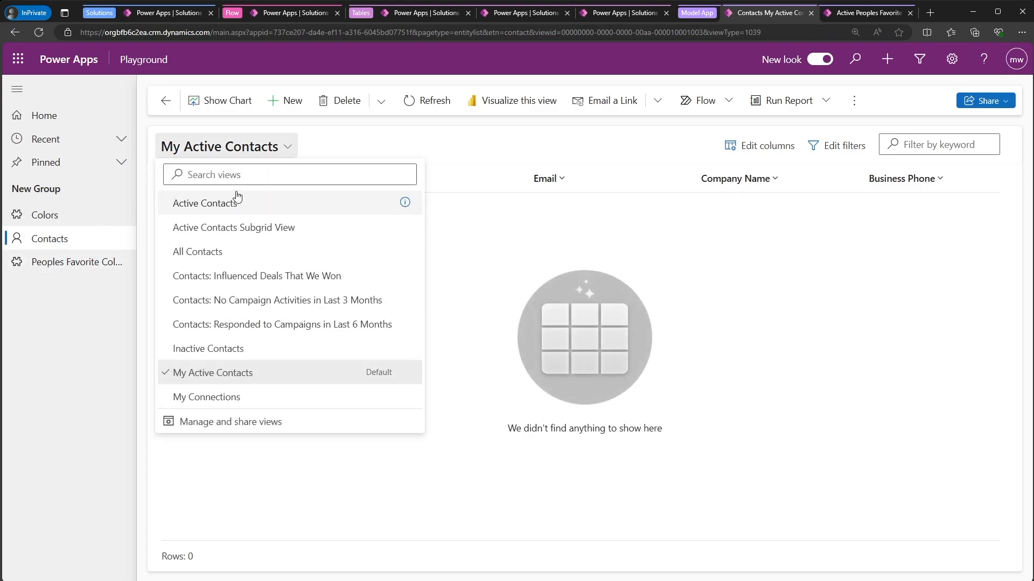
left_click(237, 202)
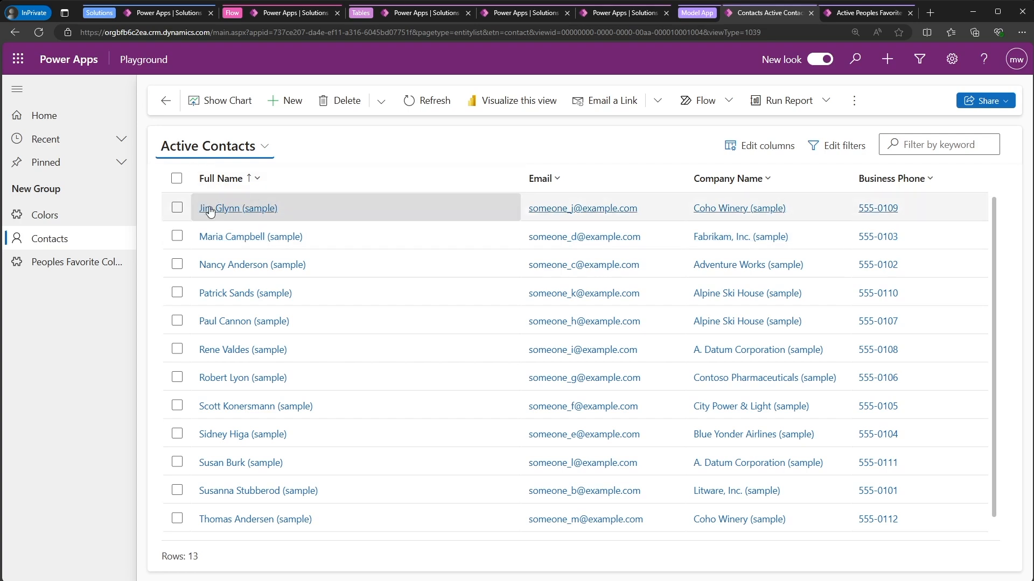
left_click(91, 263)
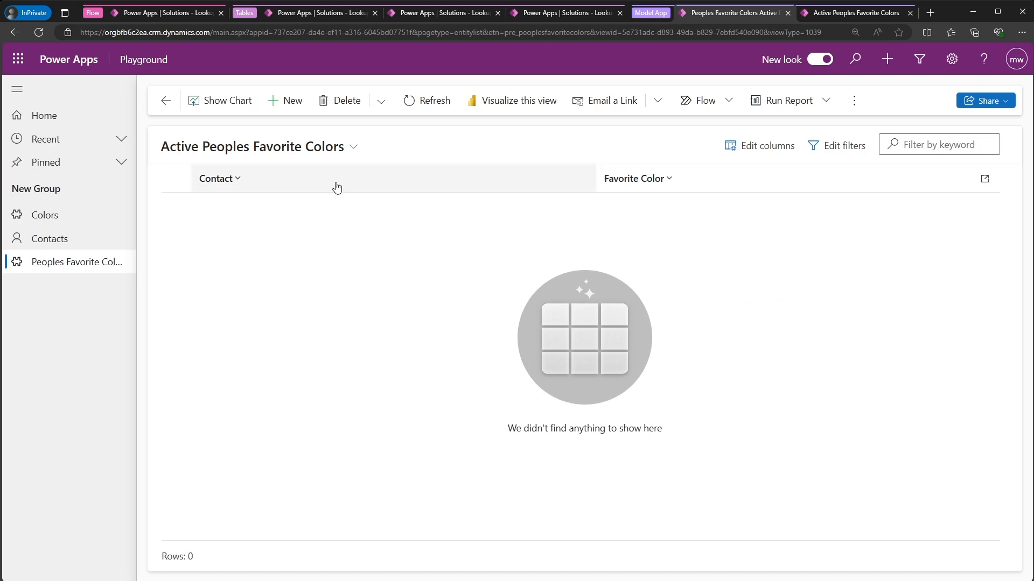
- Try using only the Blue row's unique ID from the Colors table as the Favorite Color value in the flow's Add a new row action
left_click(152, 16)
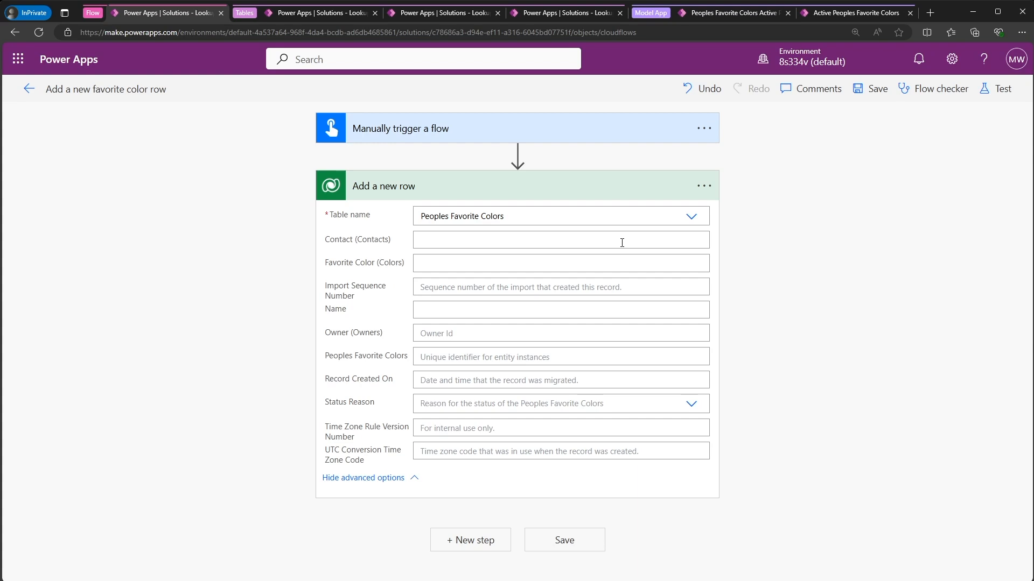
mouse_move(461, 156)
left_click(323, 13)
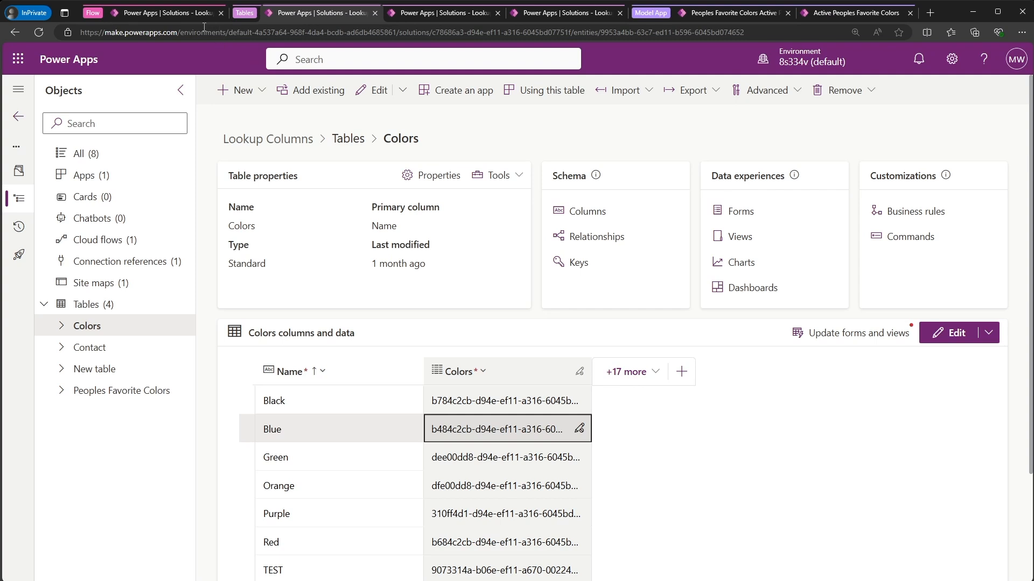
left_click(187, 16)
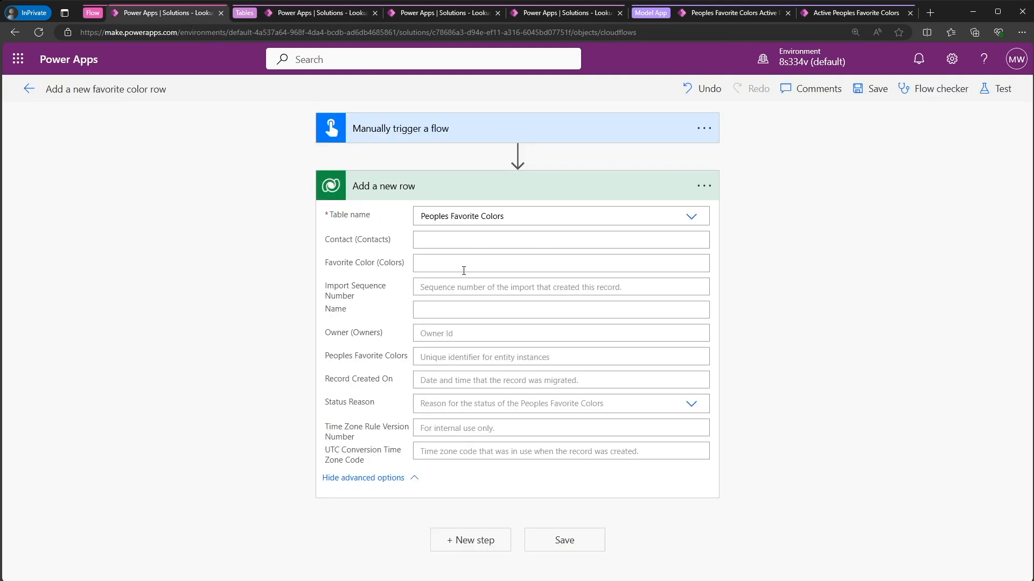
left_click(464, 270)
type("b484c2cb-d94e-ef11-a316-6045bd07751f")
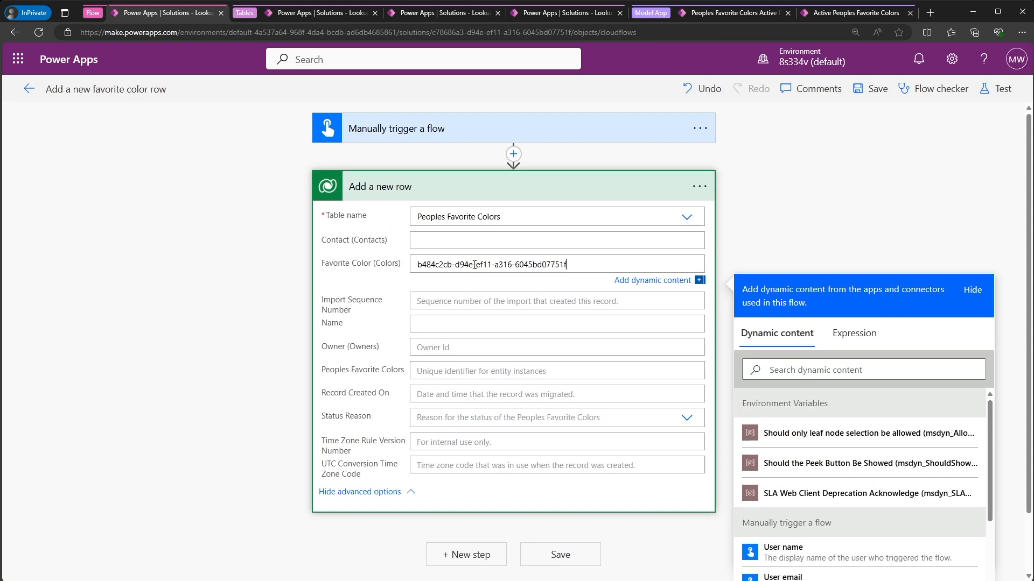
left_click(718, 307)
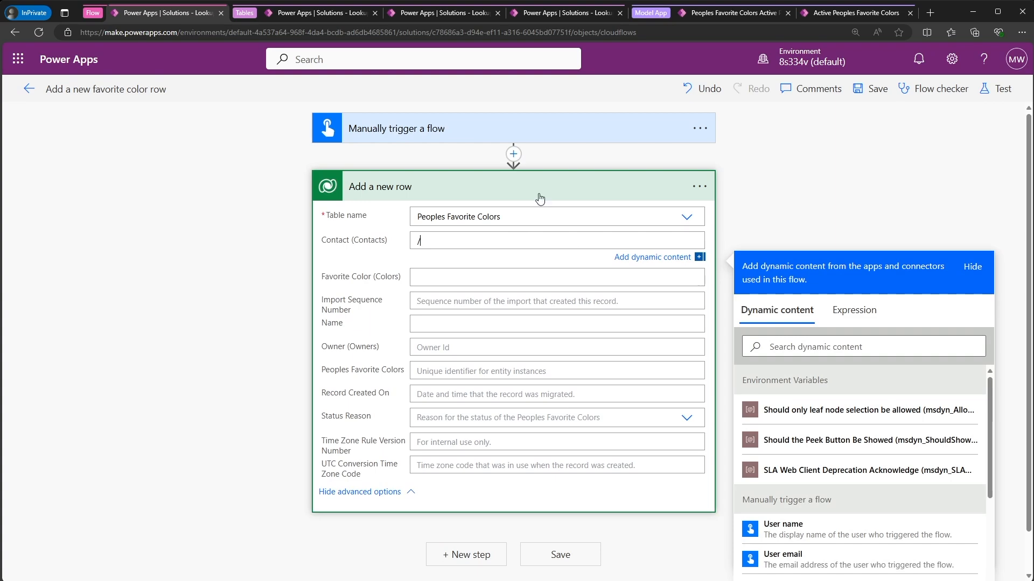
- Copy the Contact table's logical name from its advanced properties and enter /contacts() as the Contact value in the flow's Add a new row action
left_click(327, 15)
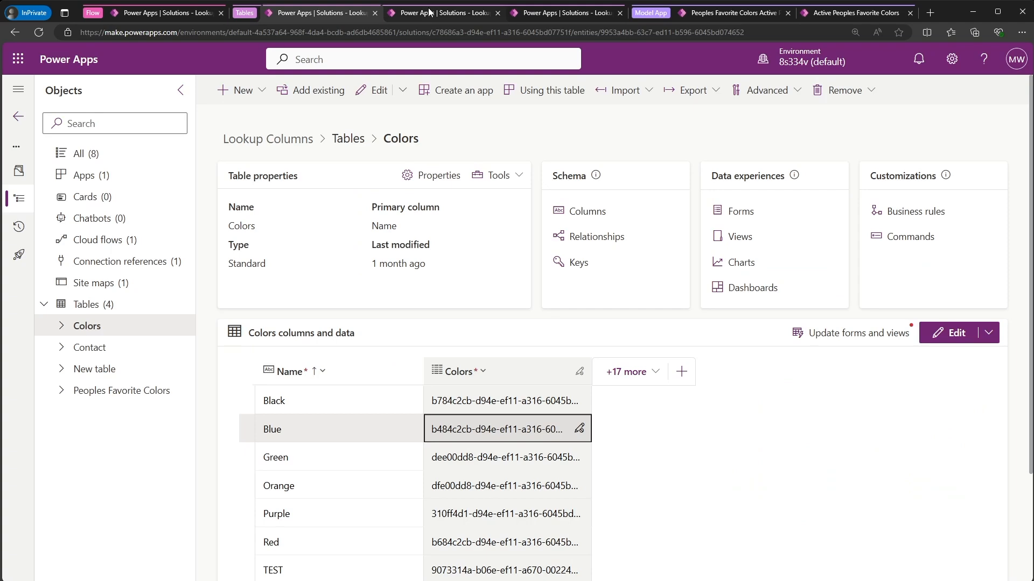
left_click(434, 13)
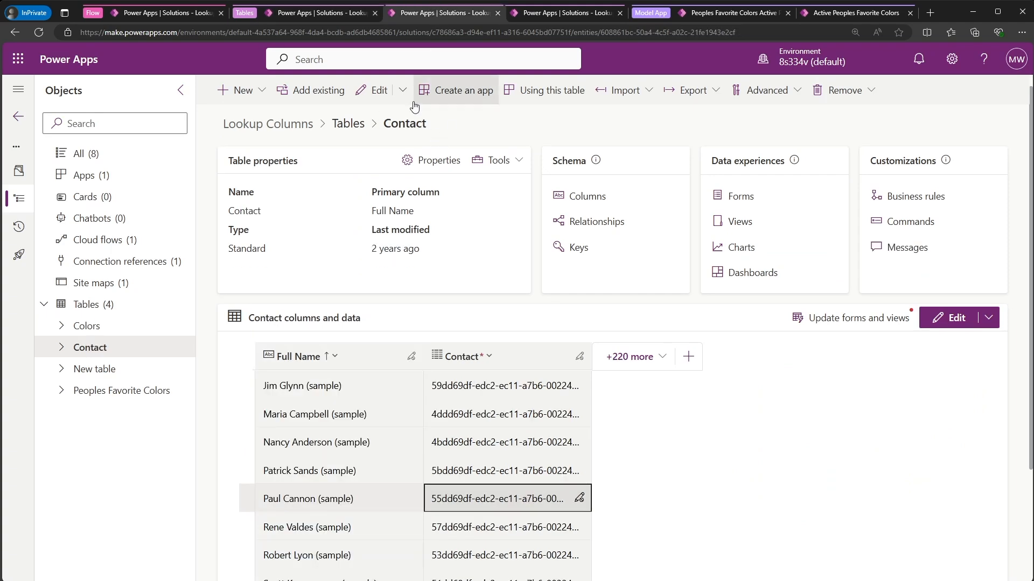
left_click(431, 160)
left_click(670, 360)
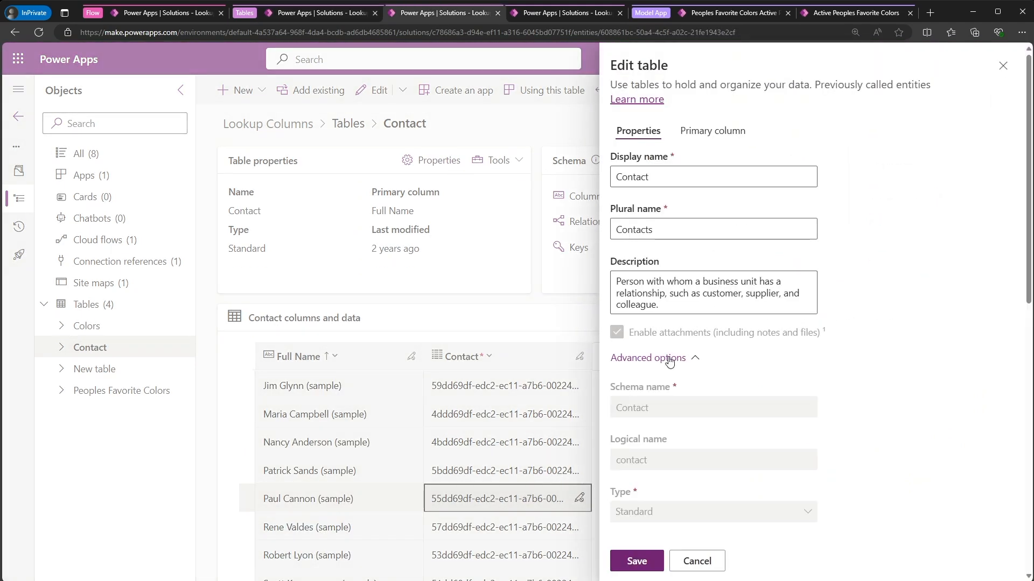
scroll(670, 372, "down", 1)
left_click_drag(693, 408, 604, 403)
key("ctrl+c")
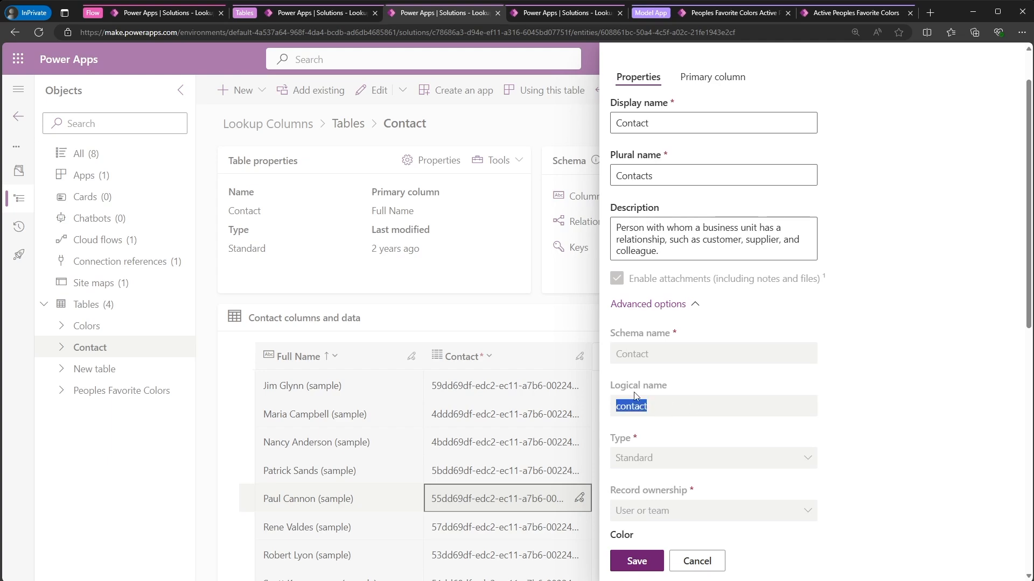
left_click(322, 13)
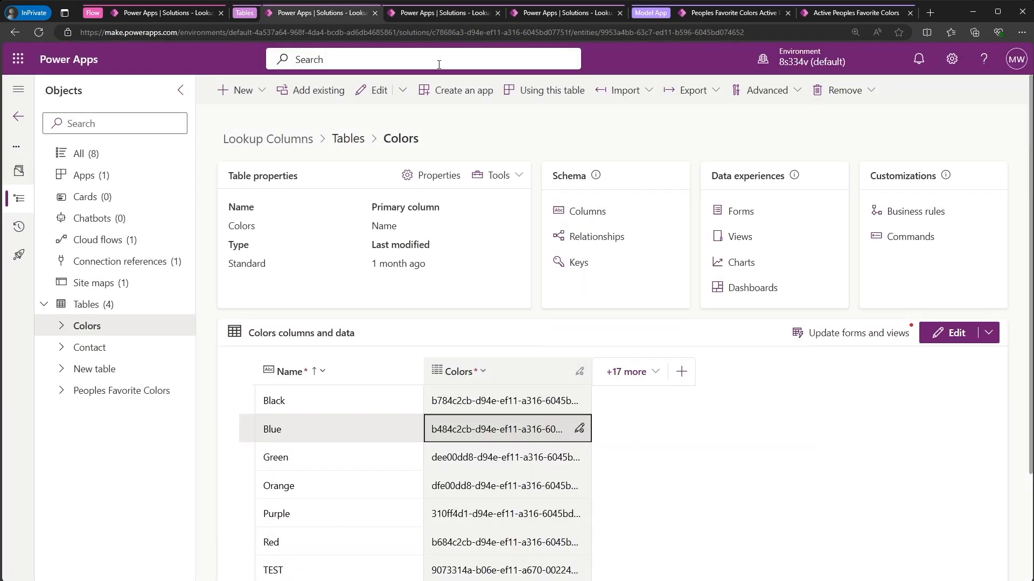
left_click(143, 15)
key("ctrl+v")
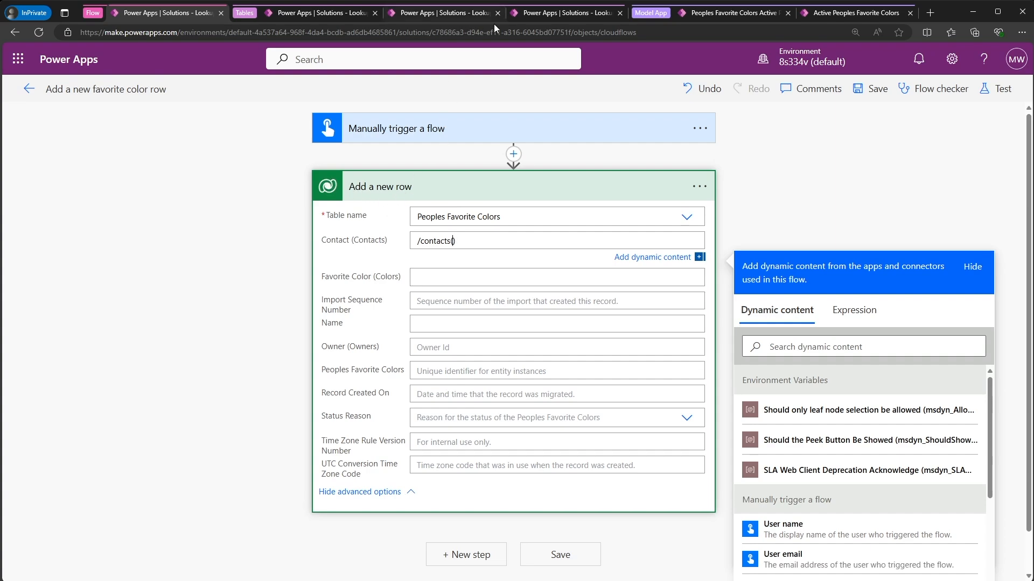
- Copy the selected contact's unique ID from the Contact table and insert 55dd69df-edc2-ec11-a7b6-0022480a1100 between the parentheses of the Contact value
left_click(536, 14)
left_click(402, 15)
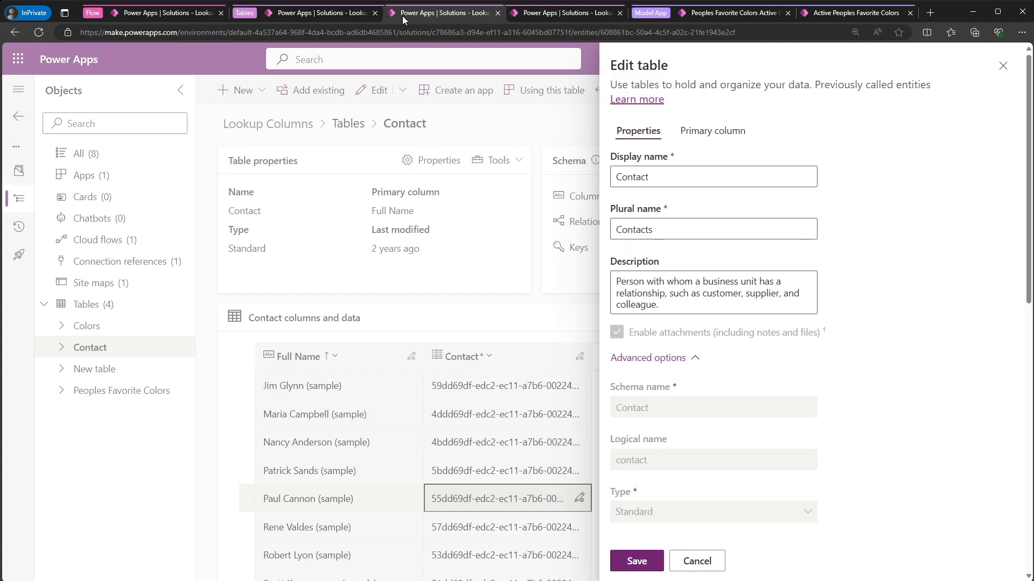
left_click(1002, 65)
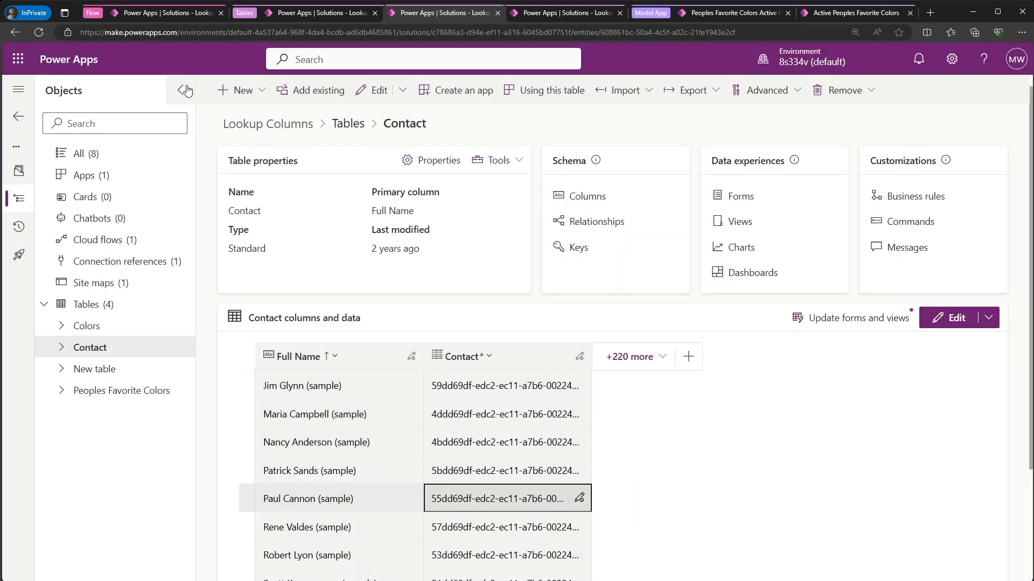
left_click(176, 14)
type("55dd69df-edc2-ec11-a7b6-0022480a1100")
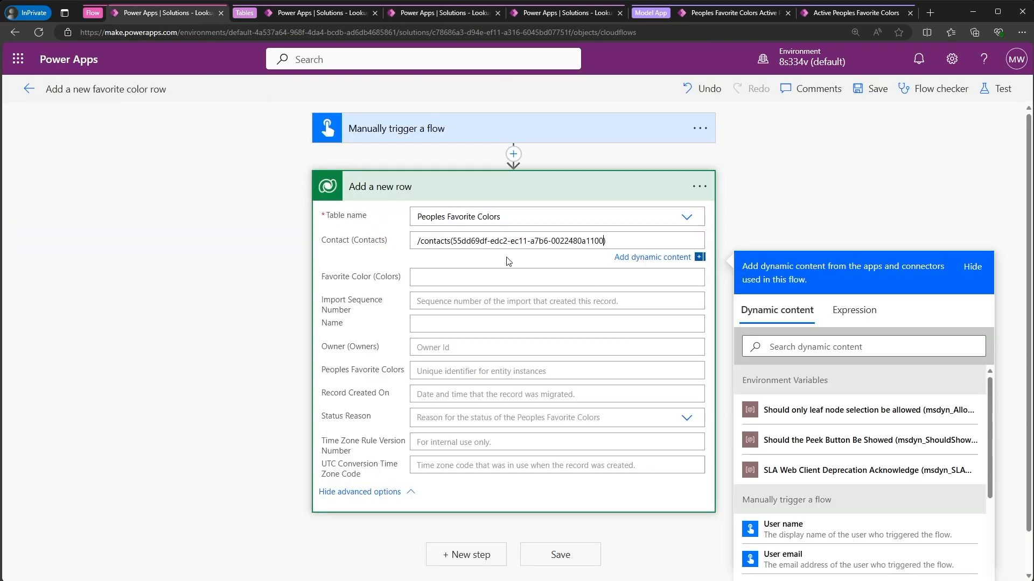
- Save the flow and run a test with the completed Contact value
left_click(629, 239)
left_click(999, 88)
left_click(809, 556)
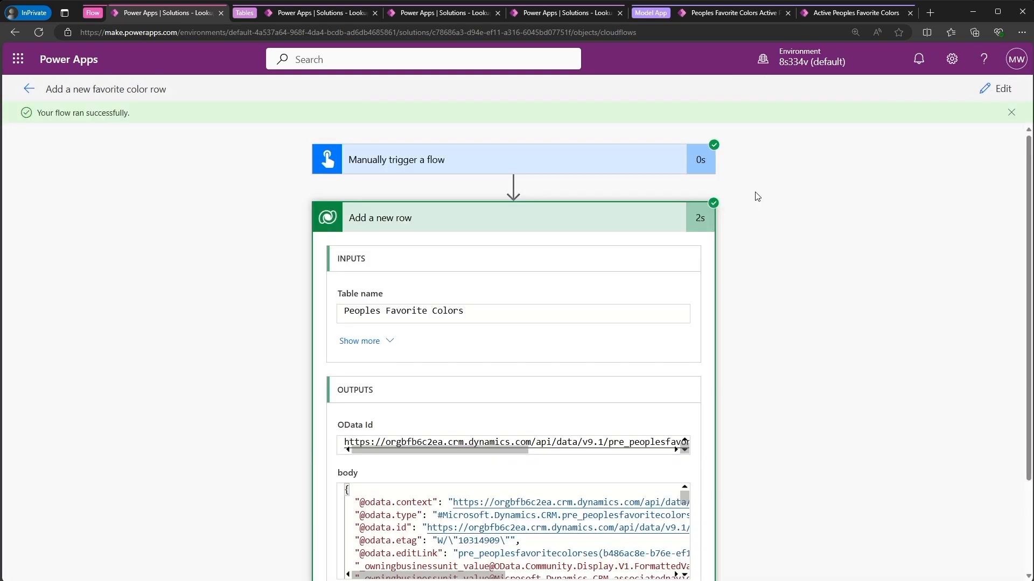
- Check the new Peoples Favorite Colors record in the model-driven app and return to the list
left_click(716, 14)
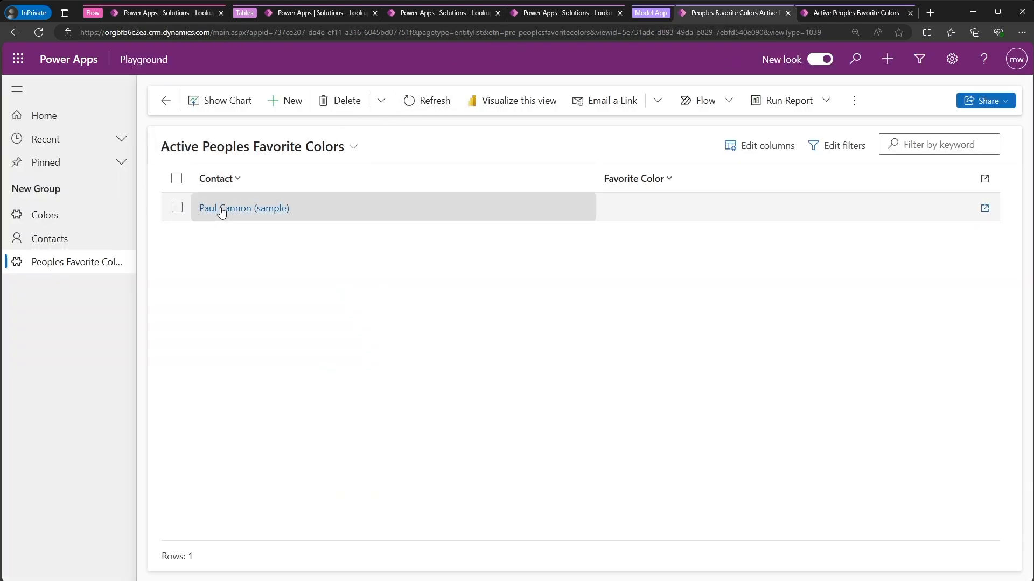
double_click(364, 209)
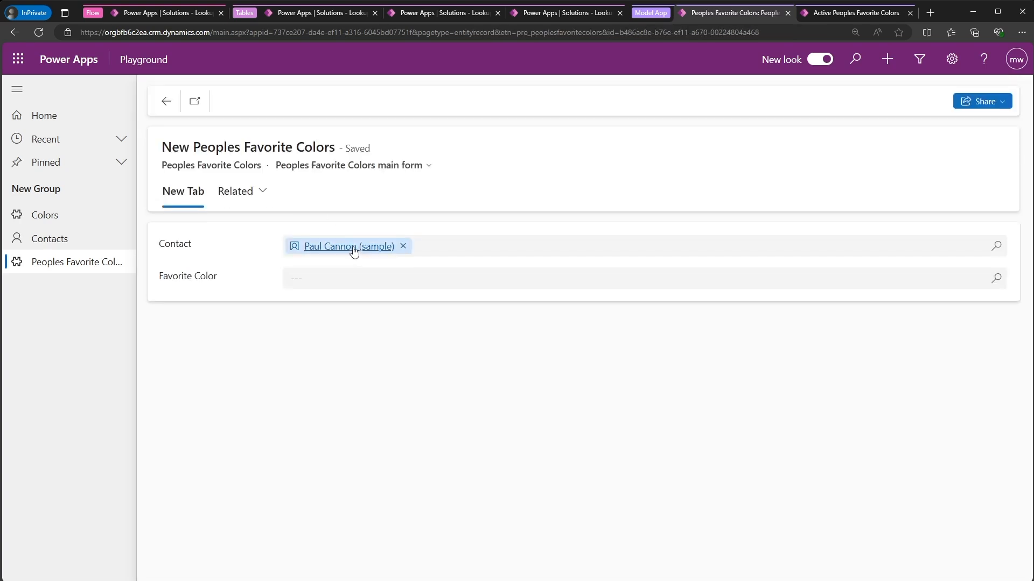
left_click(166, 100)
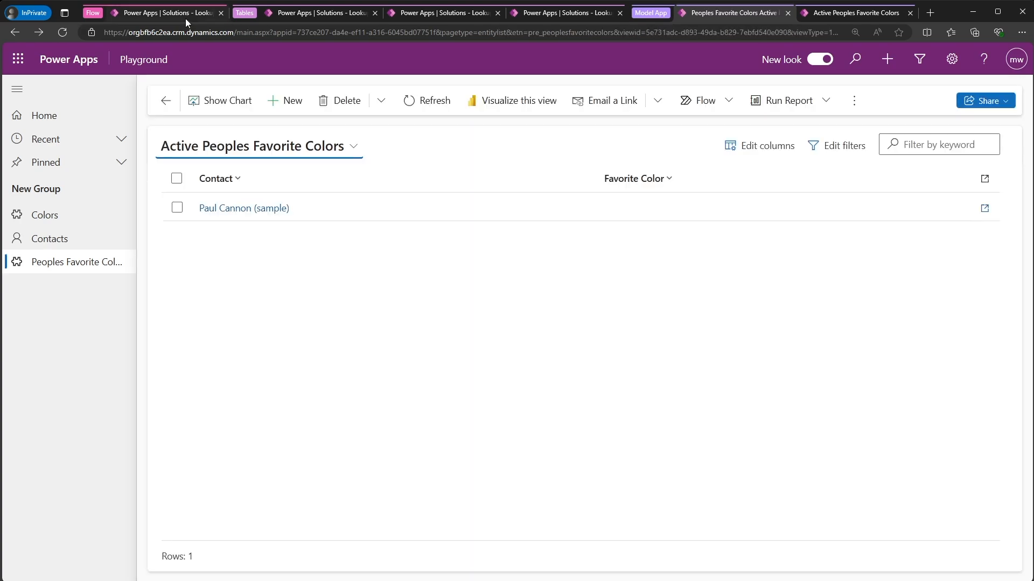
- Edit the flow again and strip the Contact value down to the bare ID 55dd69df-edc2-ec11-a7b6-0022480a1100, without /contacts()
left_click(185, 16)
left_click(982, 98)
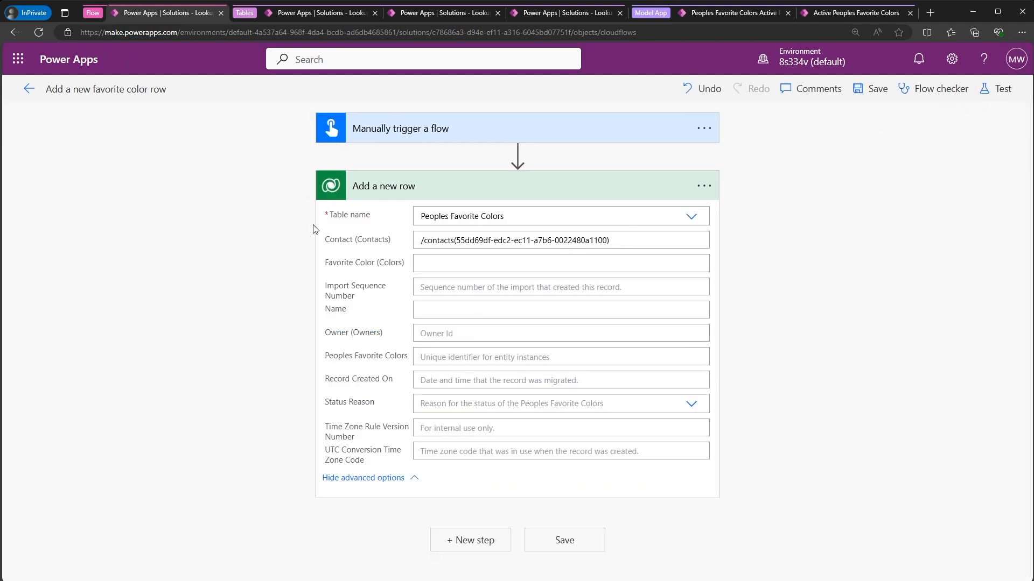
left_click(566, 240)
triple_click(565, 240)
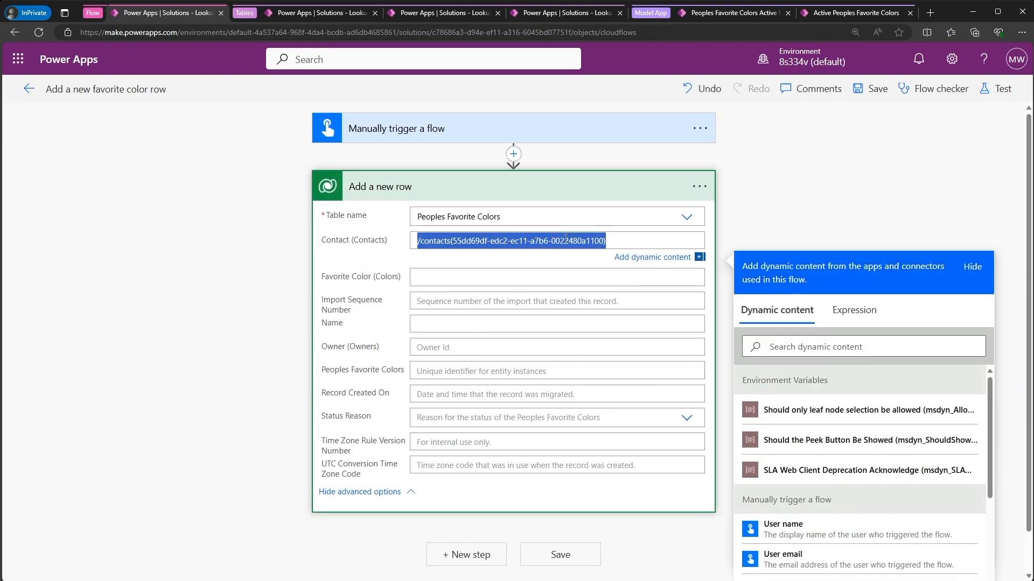
left_click(613, 240)
key("BackSpace")
key("BackSpace")
key("BackSpace")
key("BackSpace")
key("BackSpace")
key("BackSpace")
key("BackSpace")
key("BackSpace")
key("BackSpace")
key("BackSpace")
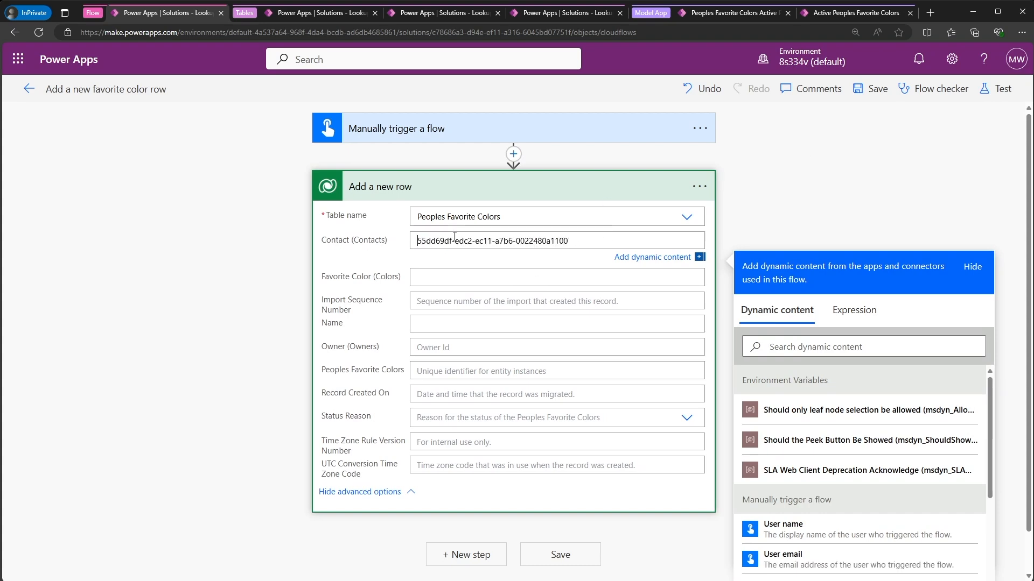
- Save the flow and test it automatically with the recently used trigger from the succeeded test
left_click(1002, 88)
left_click(836, 161)
left_click(802, 182)
left_click(800, 208)
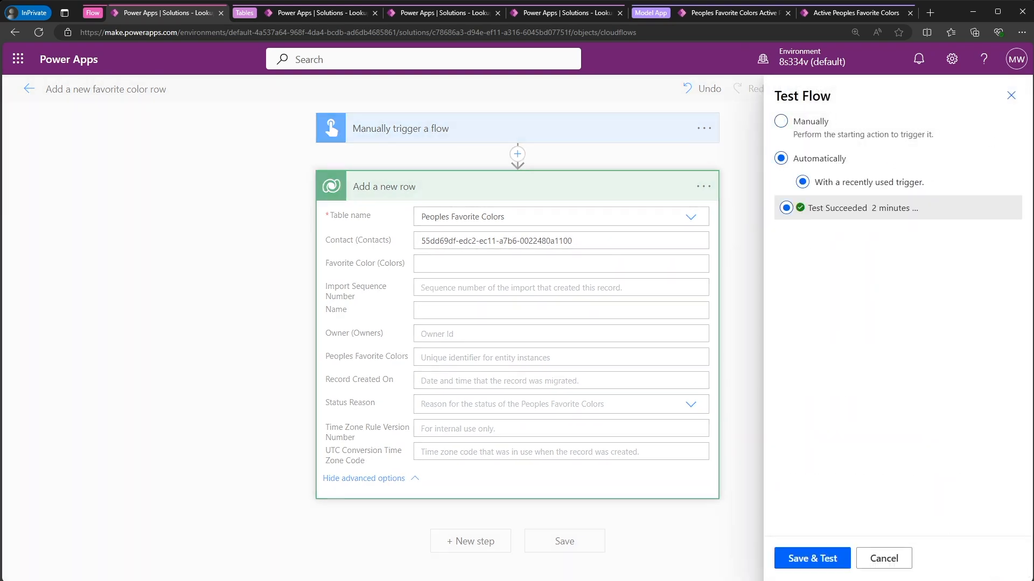
left_click(817, 561)
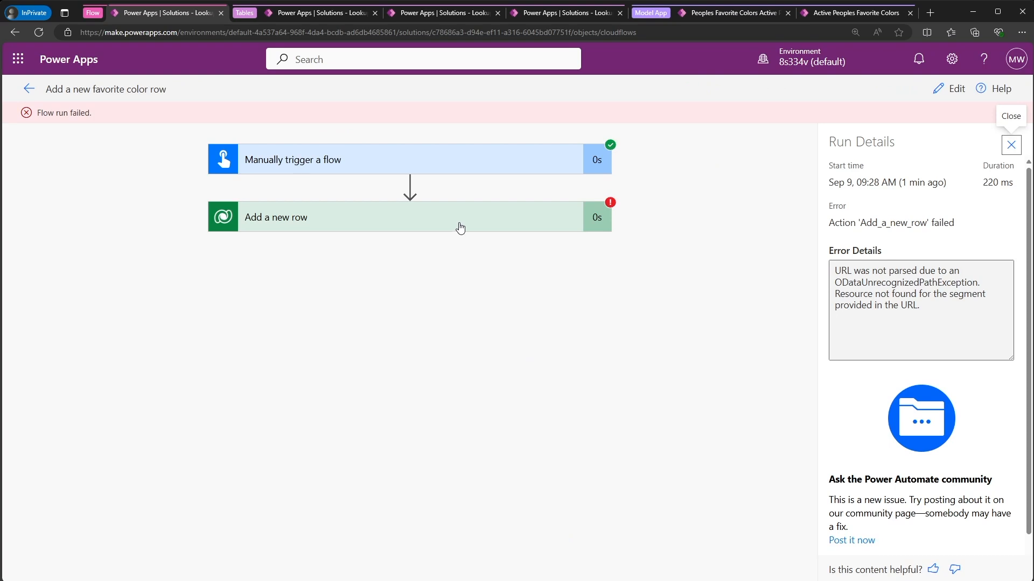
- Examine the error message in the Add a new row action's output and go back to the flow
left_click(458, 225)
scroll(278, 419, "down", 1)
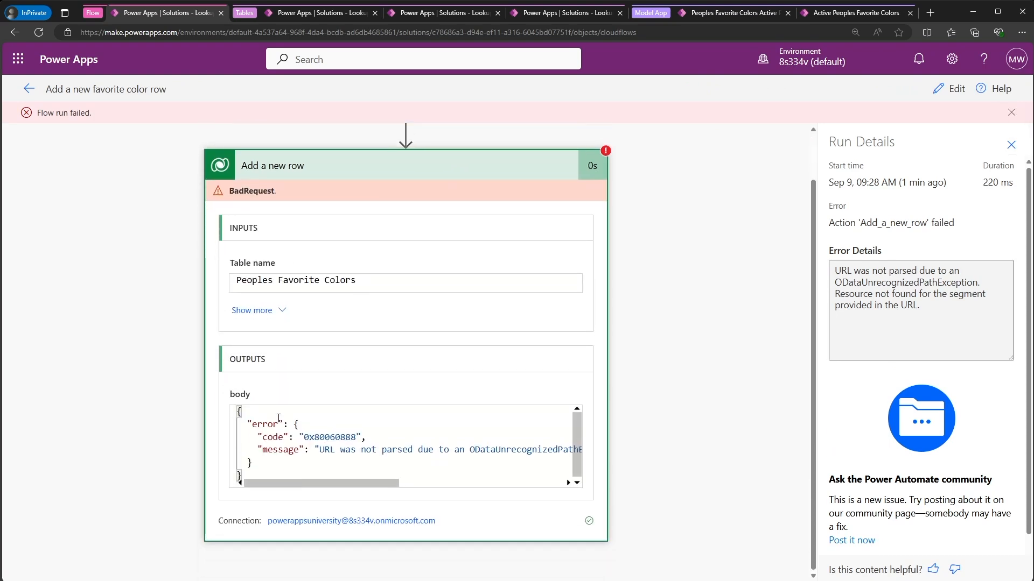
mouse_move(314, 484)
left_mouse_down()
mouse_move(515, 484)
mouse_move(314, 490)
left_mouse_up()
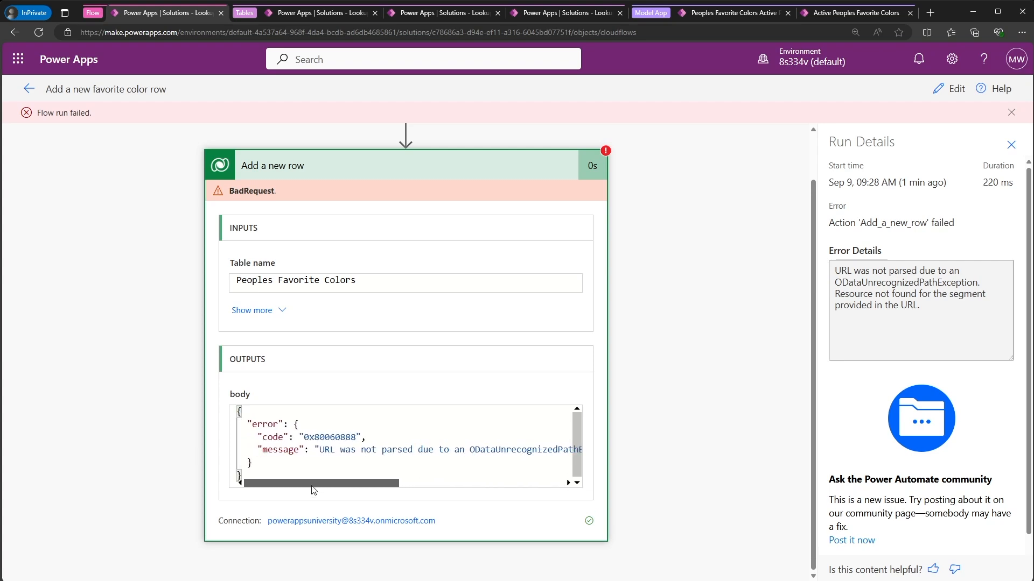
left_click_drag(260, 449, 617, 453)
left_click_drag(515, 483, 262, 483)
left_click(309, 464)
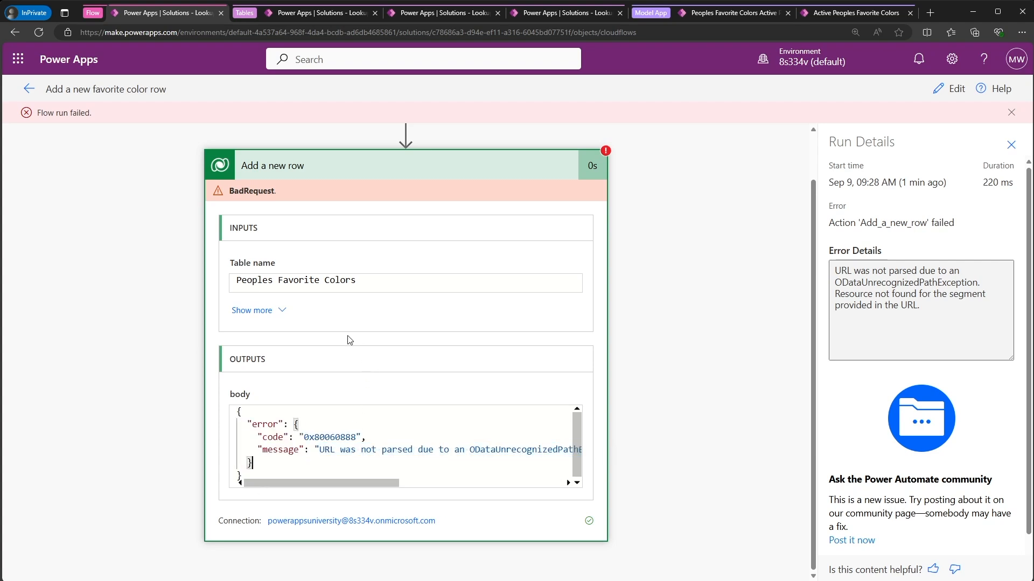
left_click(28, 88)
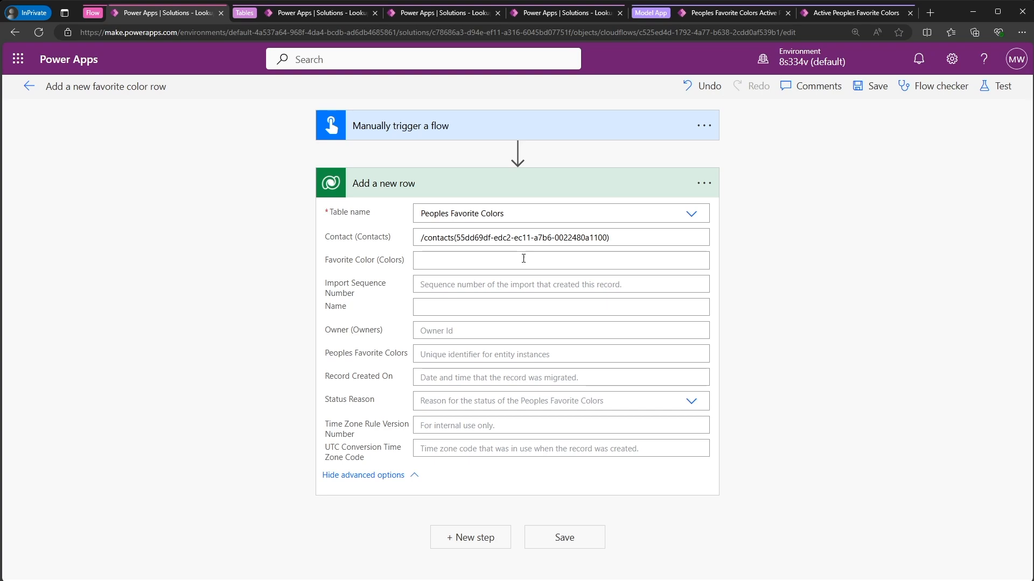
- Copy the logical name pre_colors from the Colors table's advanced properties and return to the flow
left_click(440, 16)
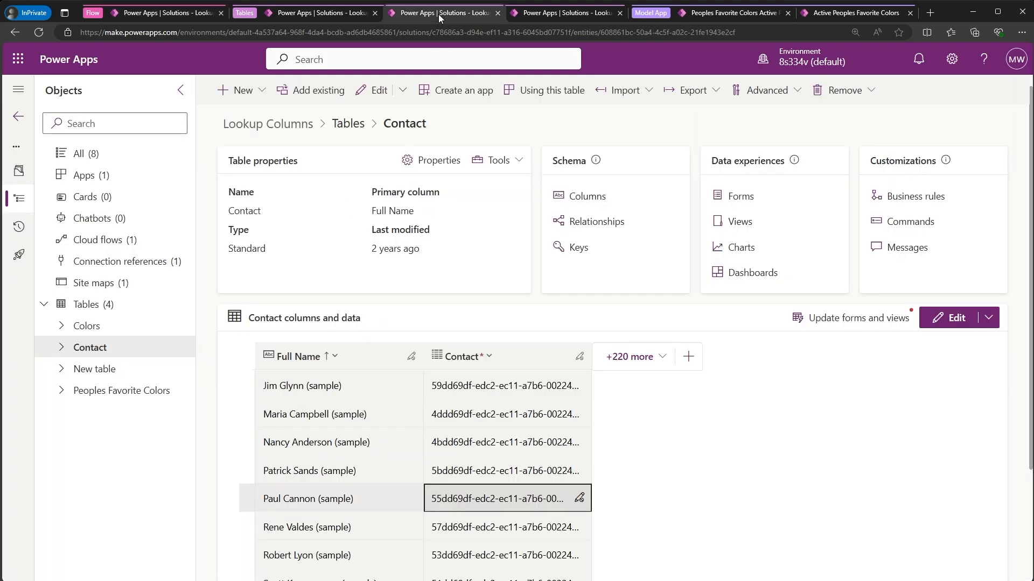
left_click(538, 16)
left_click(345, 16)
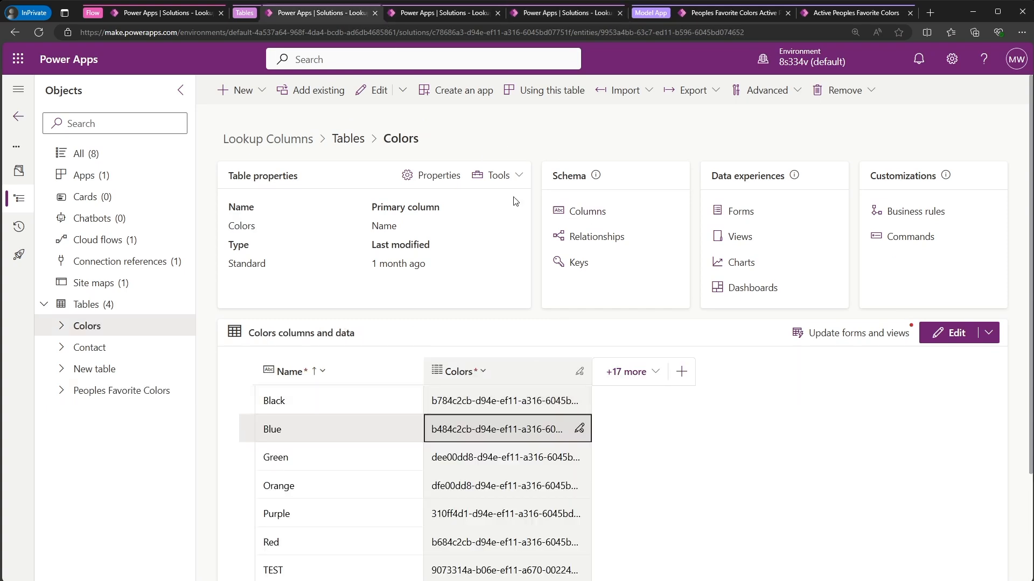
left_click(447, 178)
left_click(711, 361)
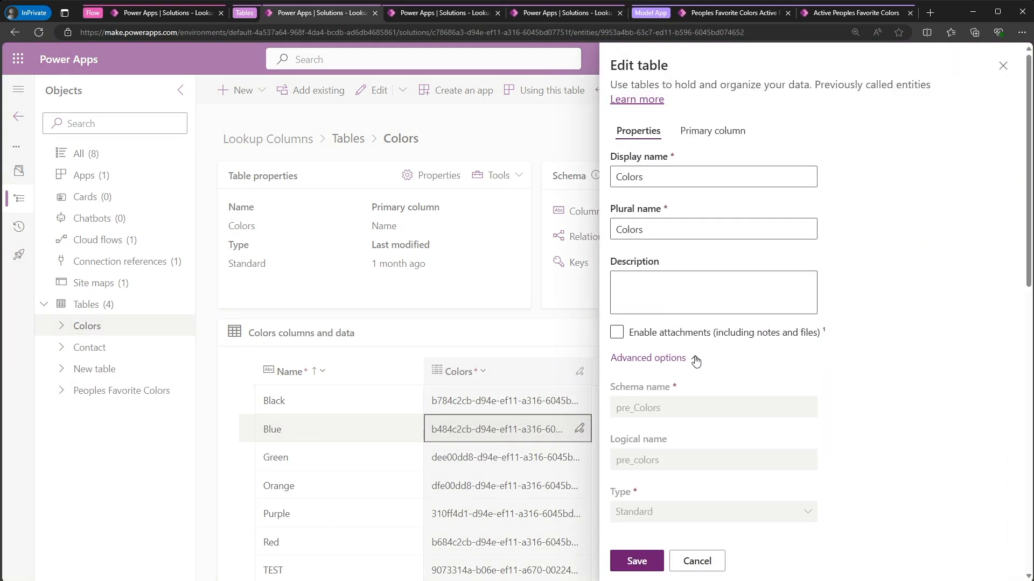
scroll(695, 361, "down", 1)
left_click_drag(678, 403, 604, 410)
key("ctrl+c")
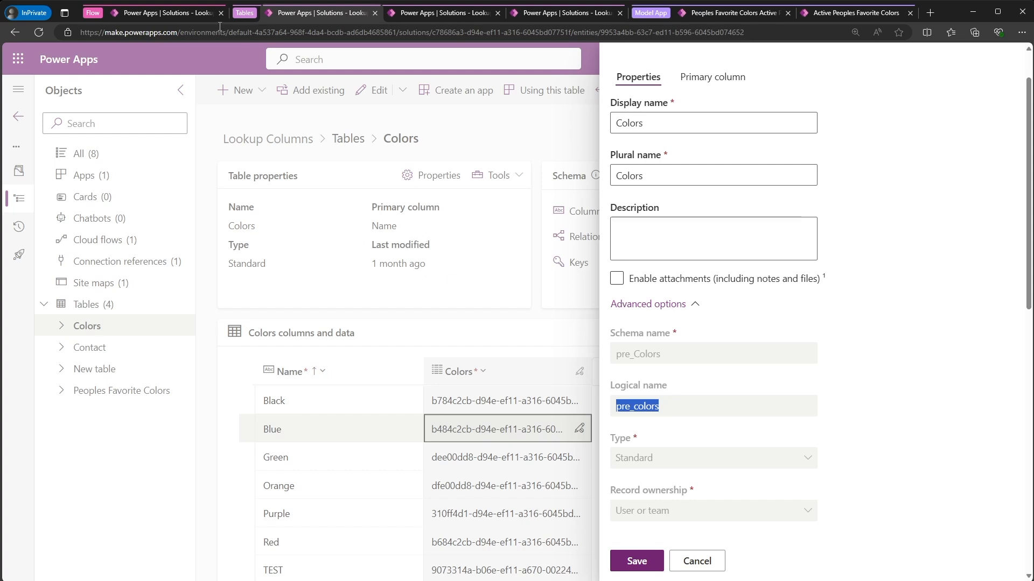
left_click(182, 13)
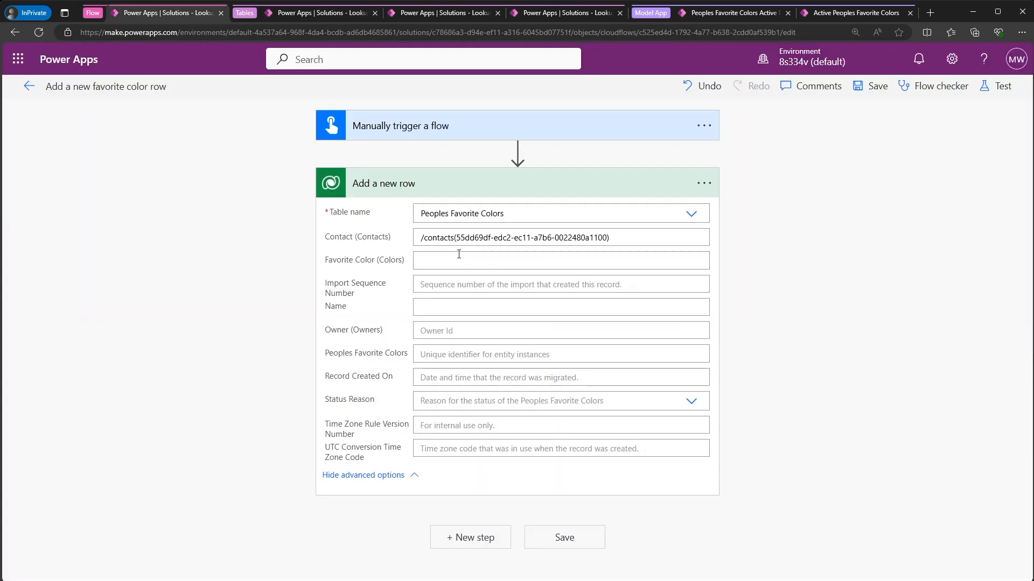
- Enter /pre_colors() as the Favorite Color (Colors) value in the Add a new row action
left_click(459, 256)
key("ctrl+v")
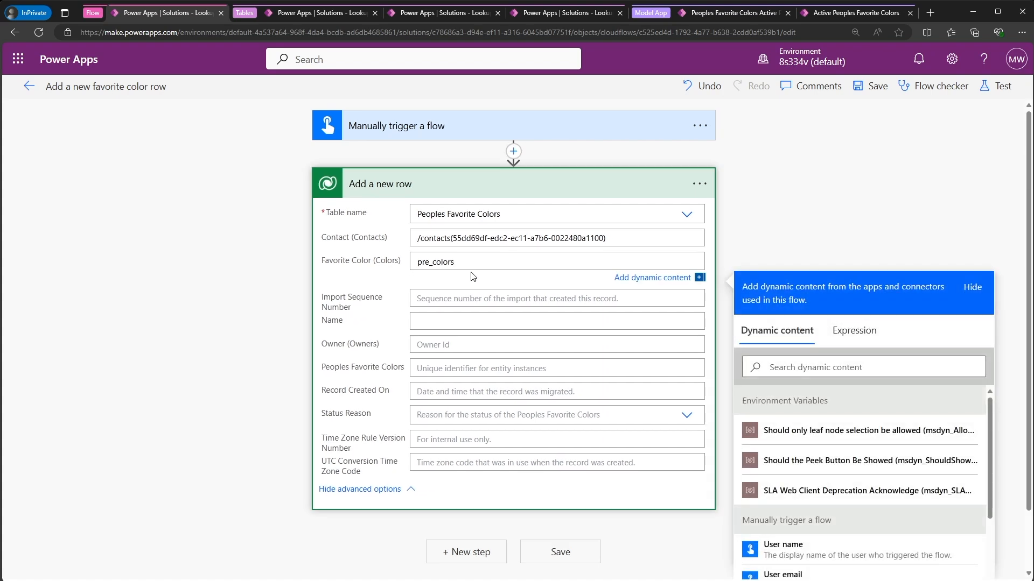
key("Home")
type("/")
type("()")
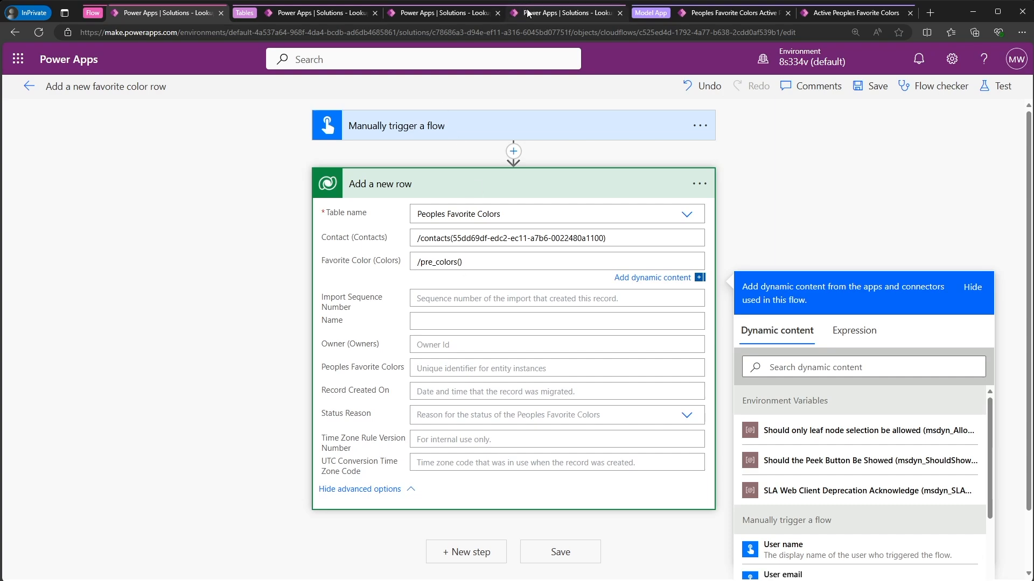
- Copy the Blue row's ID b484c2cb-d94e-ef11-a316-6045bd07751f from the Colors table and insert it between the parentheses of the Favorite Color value
left_click(353, 12)
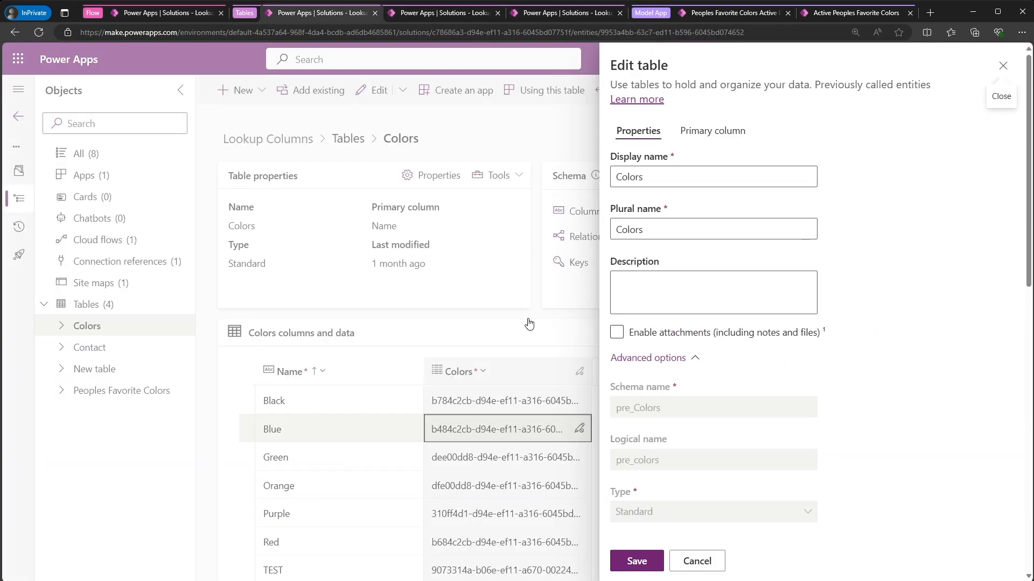
left_click(504, 435)
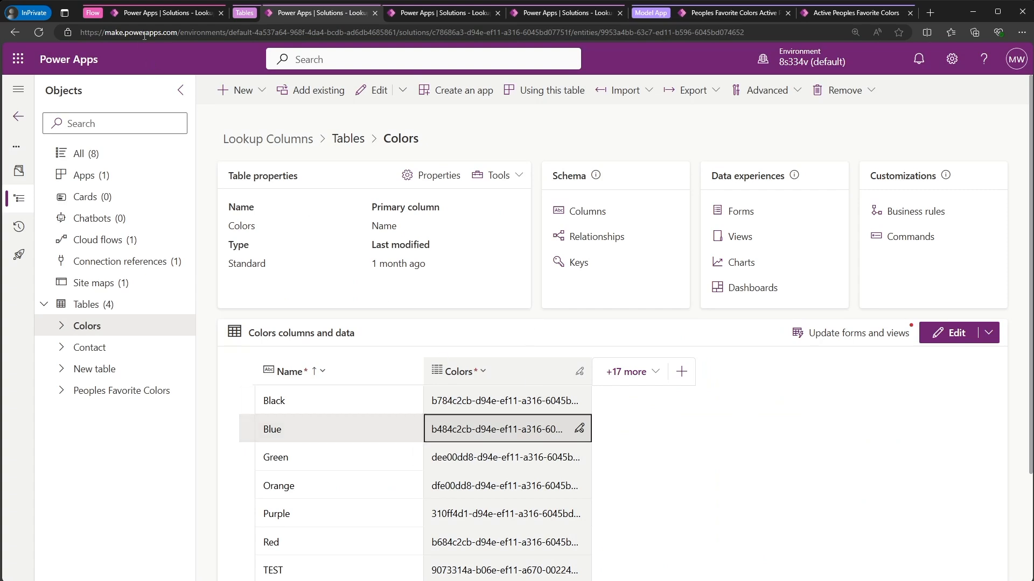
left_click(158, 14)
type("b484c2cb-d94e-ef11-a316-6045bd07751f")
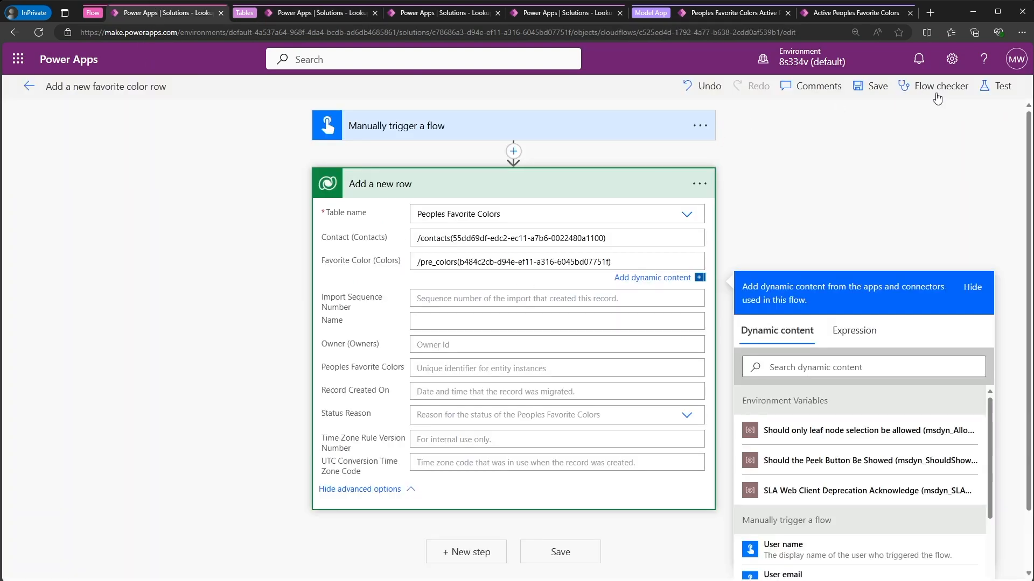
- Save the flow and test it automatically with a recently used trigger
left_click(989, 88)
left_click(800, 158)
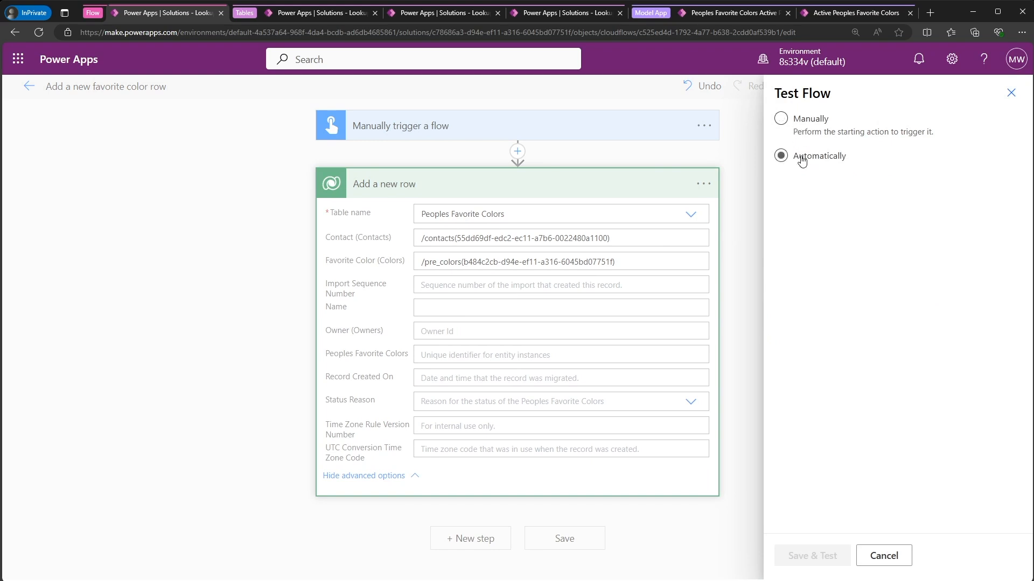
left_click(794, 204)
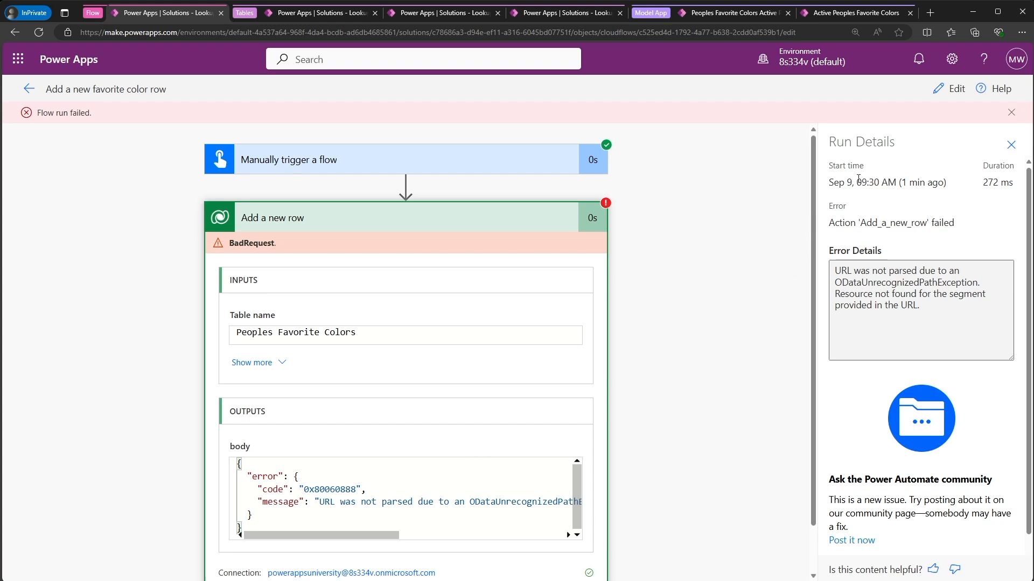
- Reopen the flow for editing and change the Favorite Color table name to pre_colorses, keeping the Blue row's ID in parentheses
left_click(944, 94)
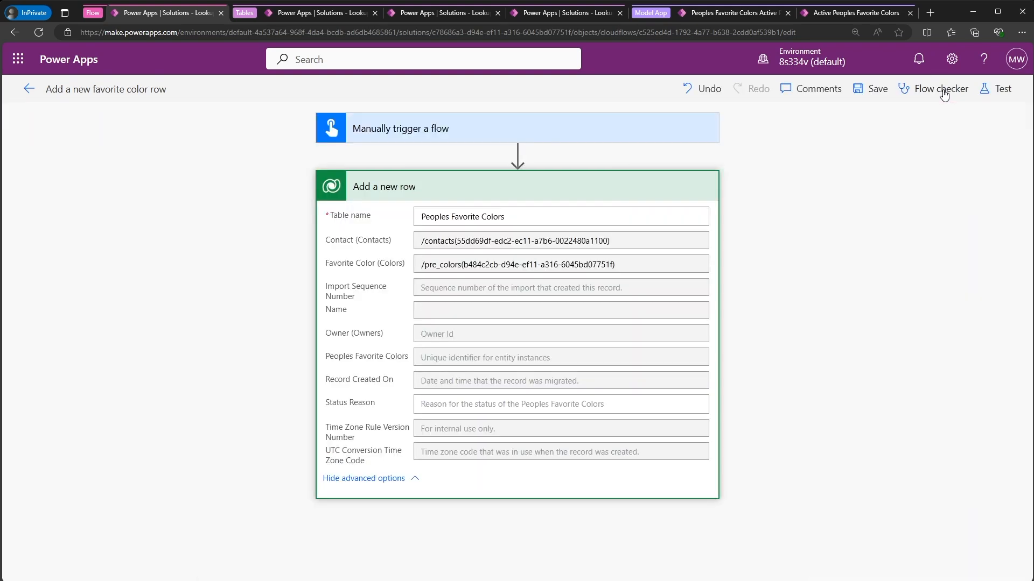
left_click(327, 13)
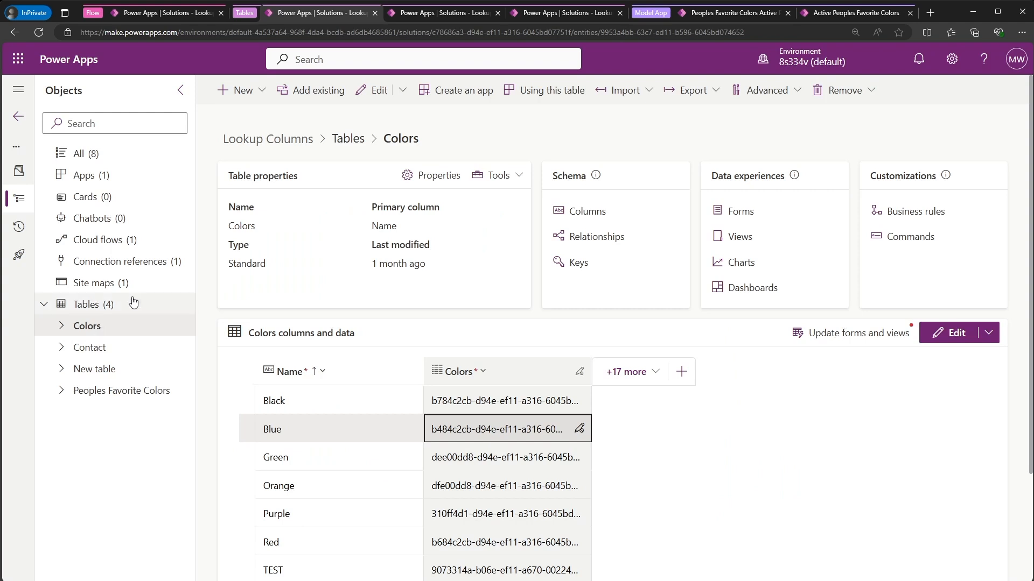
left_click(174, 15)
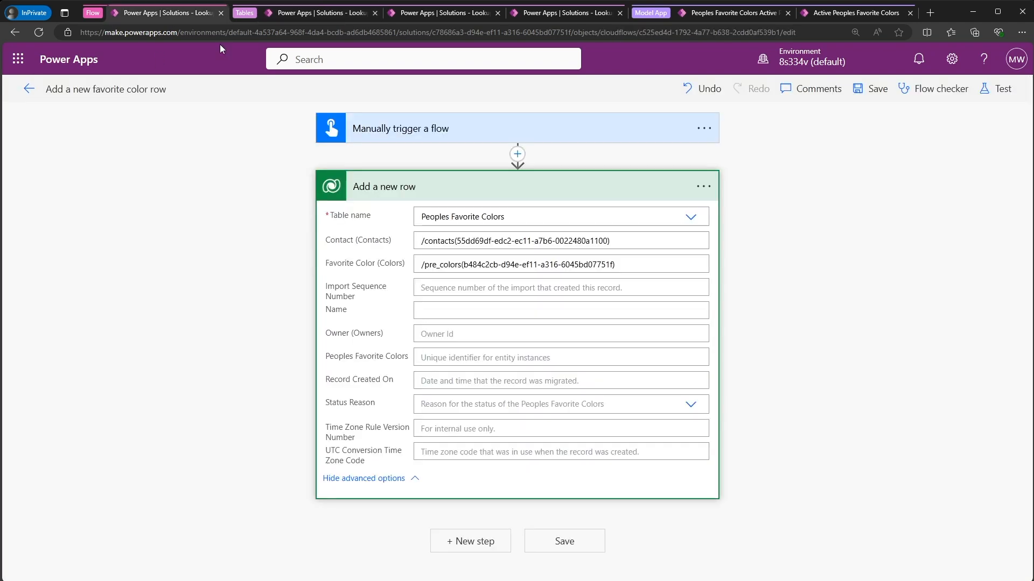
left_click(460, 265)
type("es")
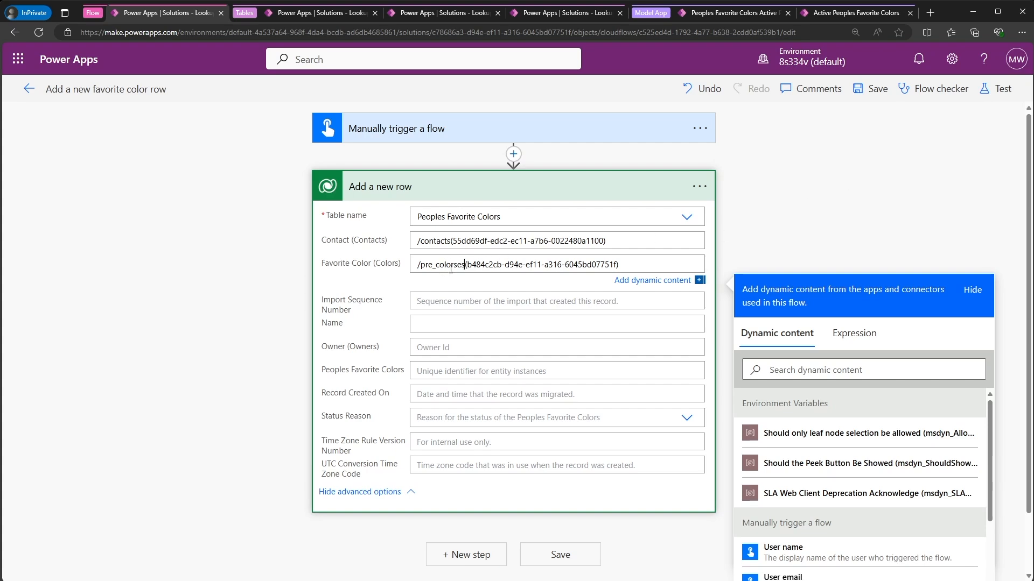
- Save the flow and test it automatically with the recently used trigger from the most recent failed test
left_click(996, 88)
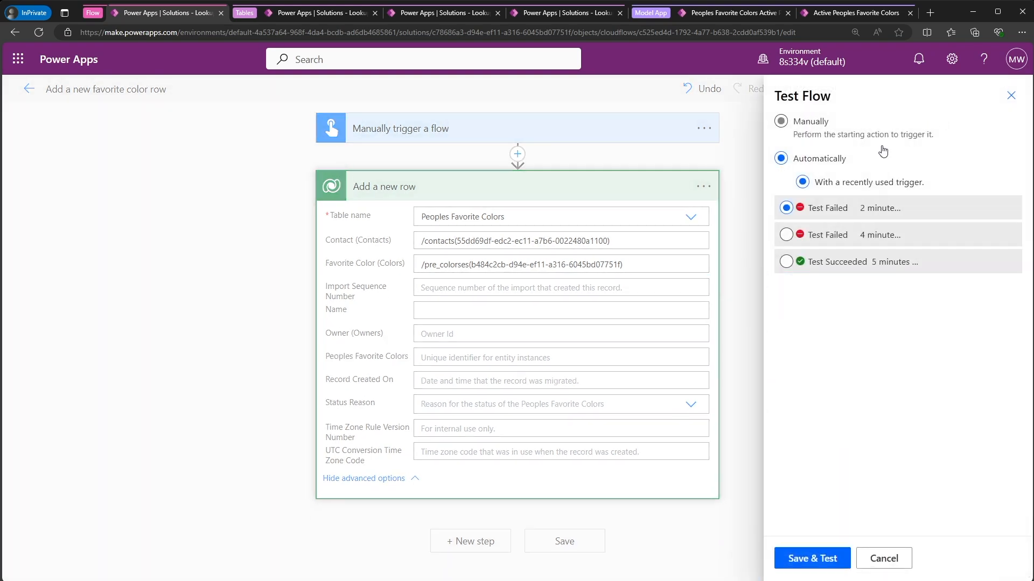
left_click(825, 208)
left_click(823, 558)
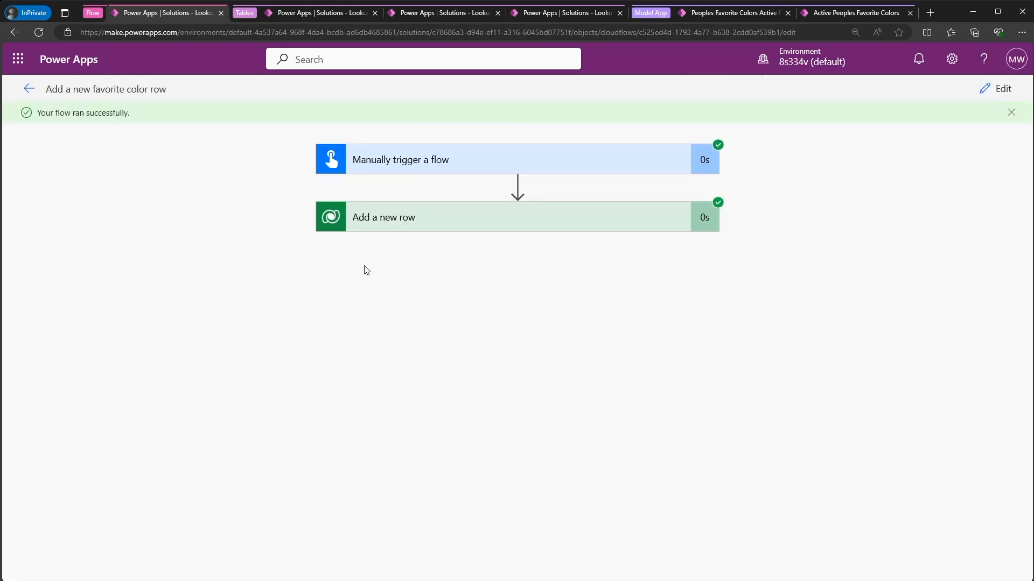
- Refresh the Active Peoples Favorite Colors view in the Playground app to check the added row, and return to editing the flow
left_click(397, 230)
left_click(718, 14)
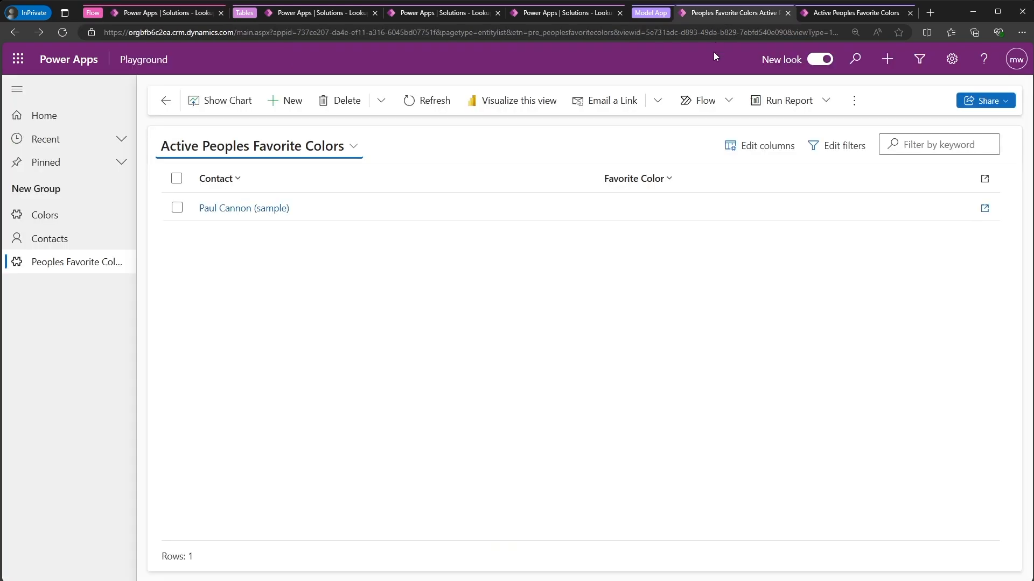
left_click(420, 107)
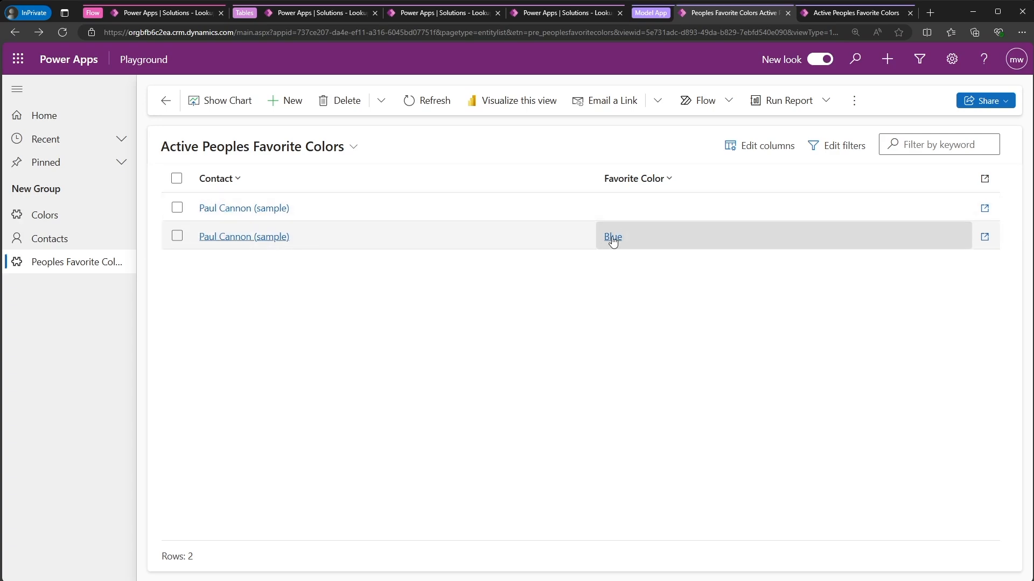
left_click(183, 15)
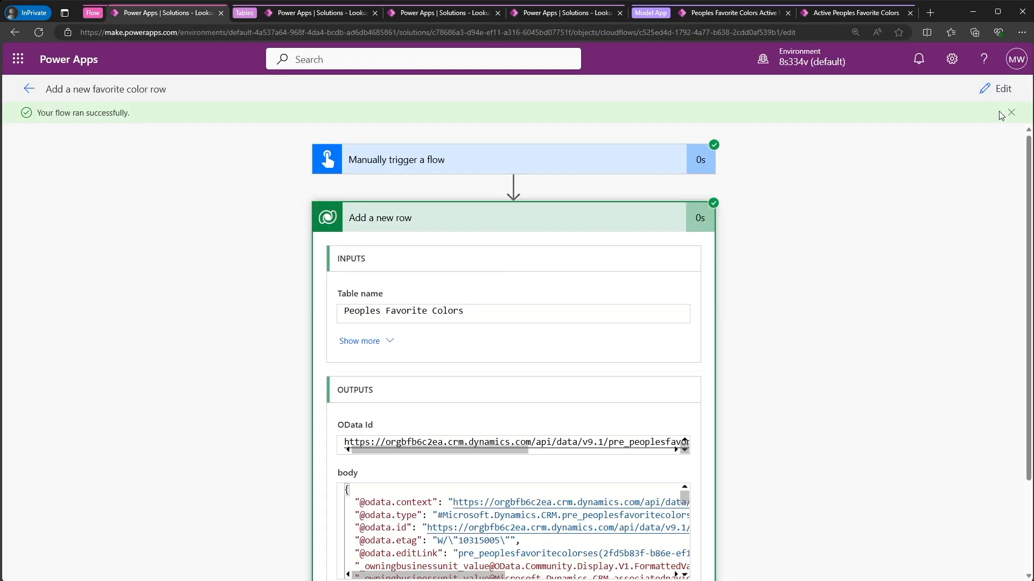
left_click(996, 89)
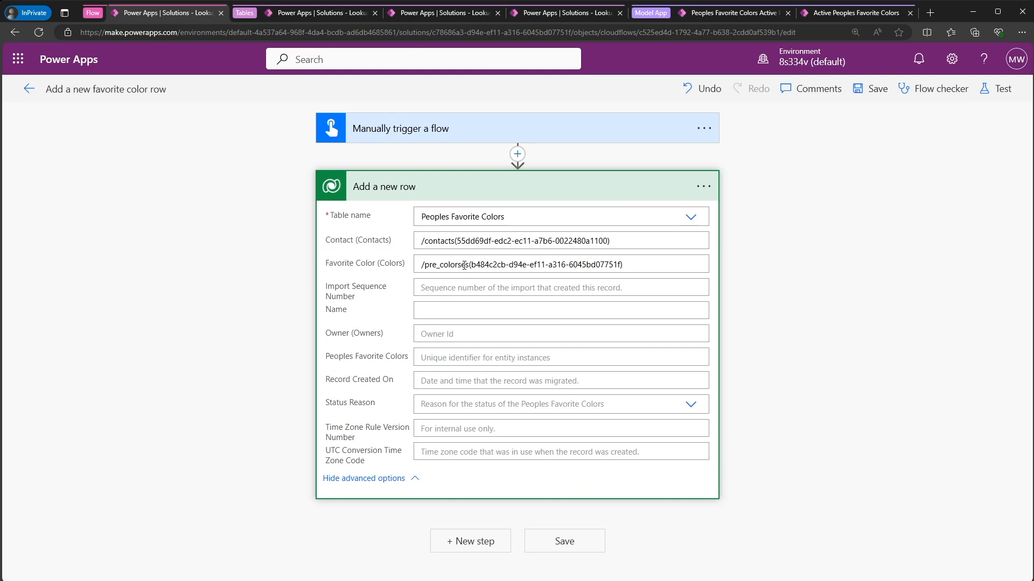